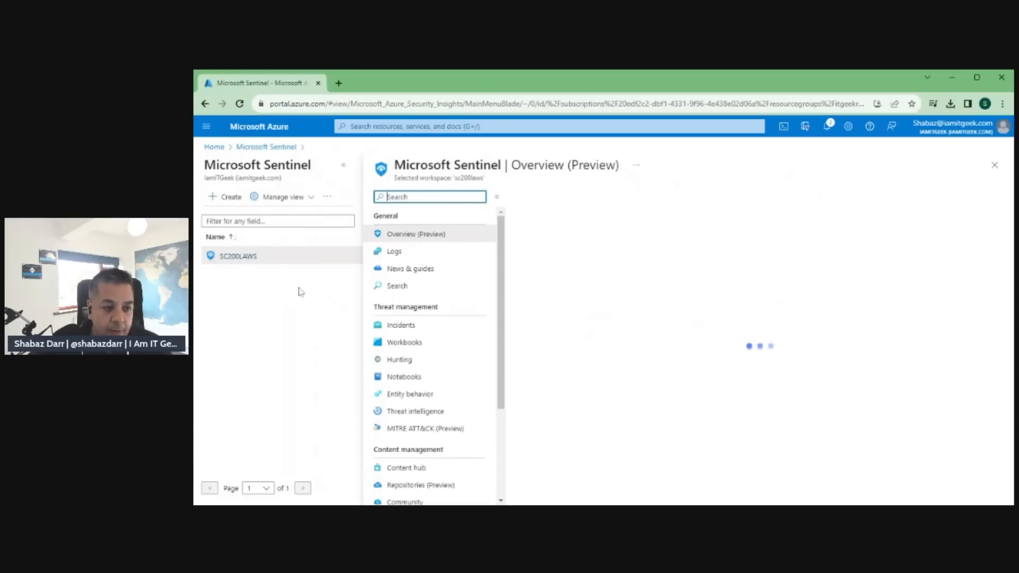
Export the active high-severity rule from the SC200LAWS workspace's Analytics page and review the exported Azure_Sentinel_analytic_rule JSON file.
scroll(401, 329, "down", 2)
scroll(401, 329, "down", 1)
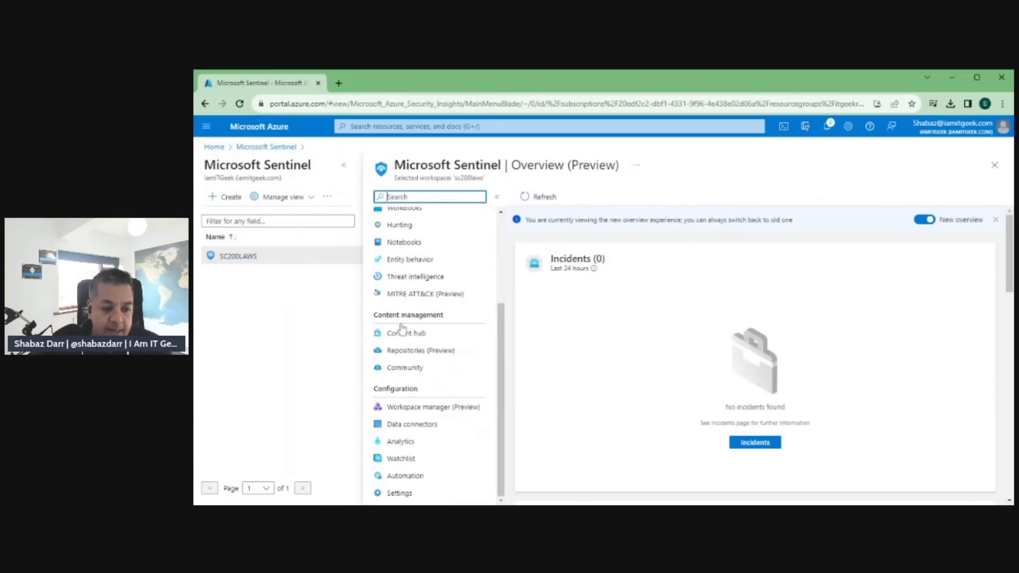
left_click(399, 441)
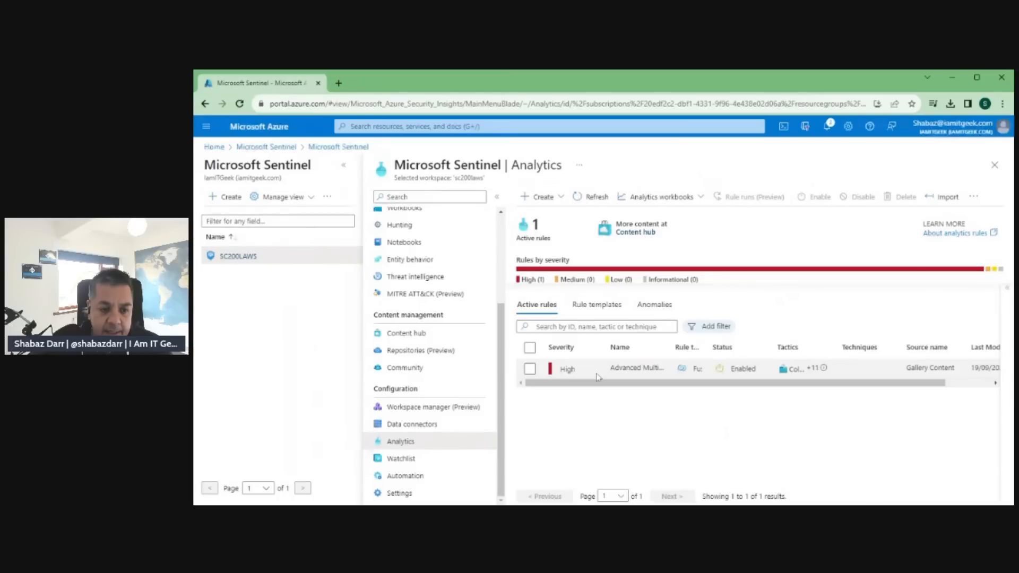
left_click(596, 374)
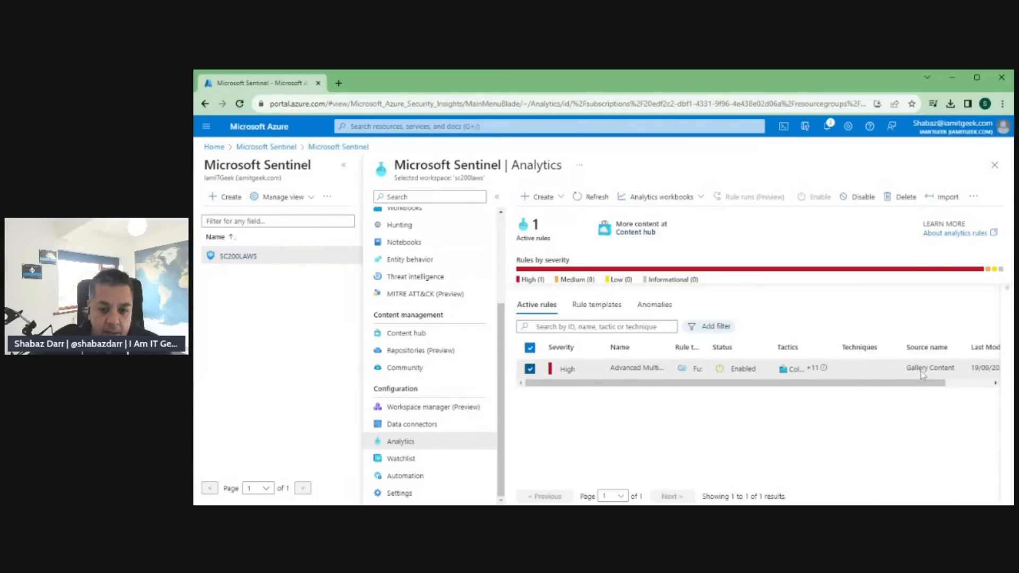
left_click(976, 200)
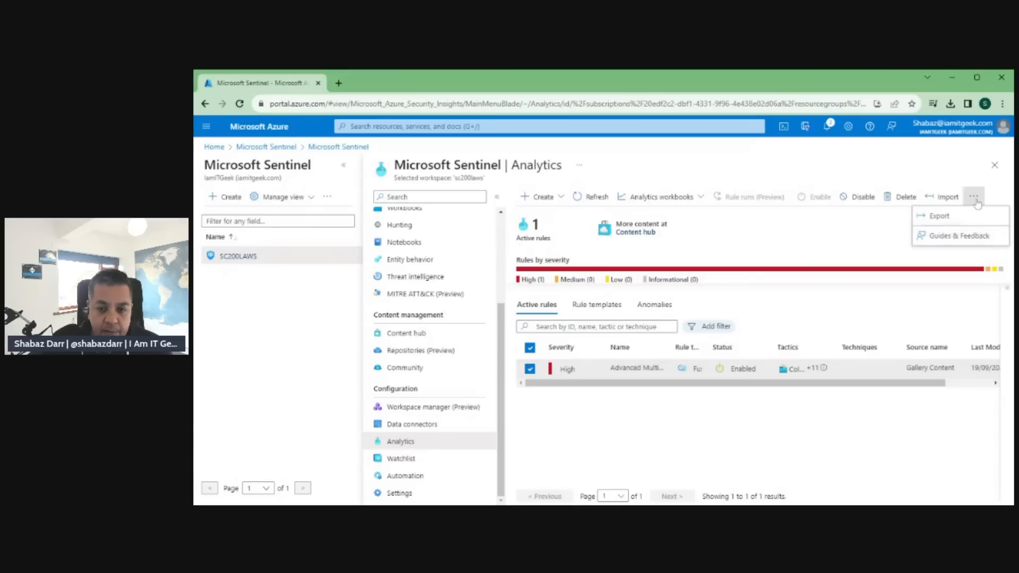
left_click(951, 221)
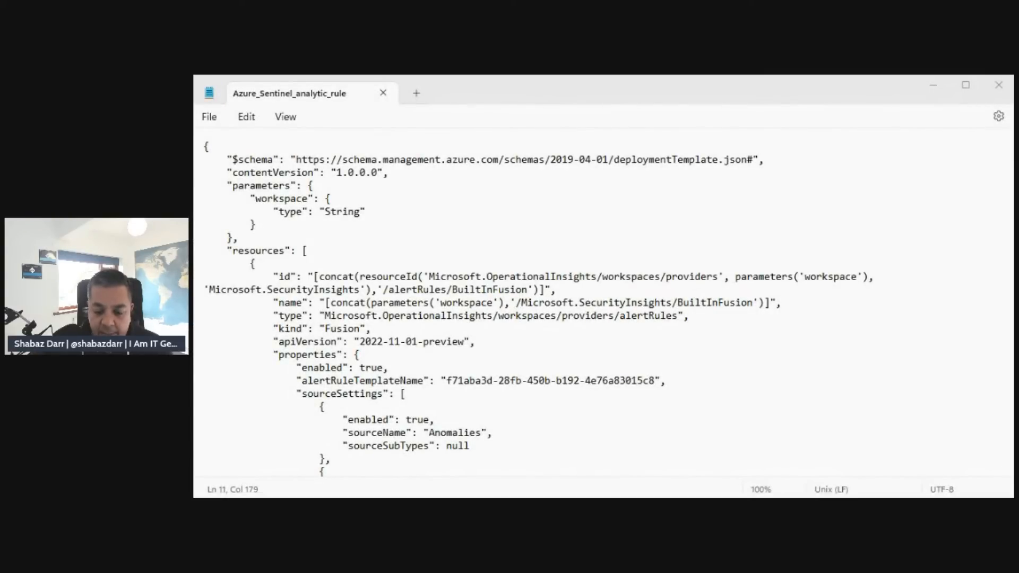
scroll(342, 288, "down", 1)
scroll(342, 288, "down", 6)
scroll(342, 288, "up", 7)
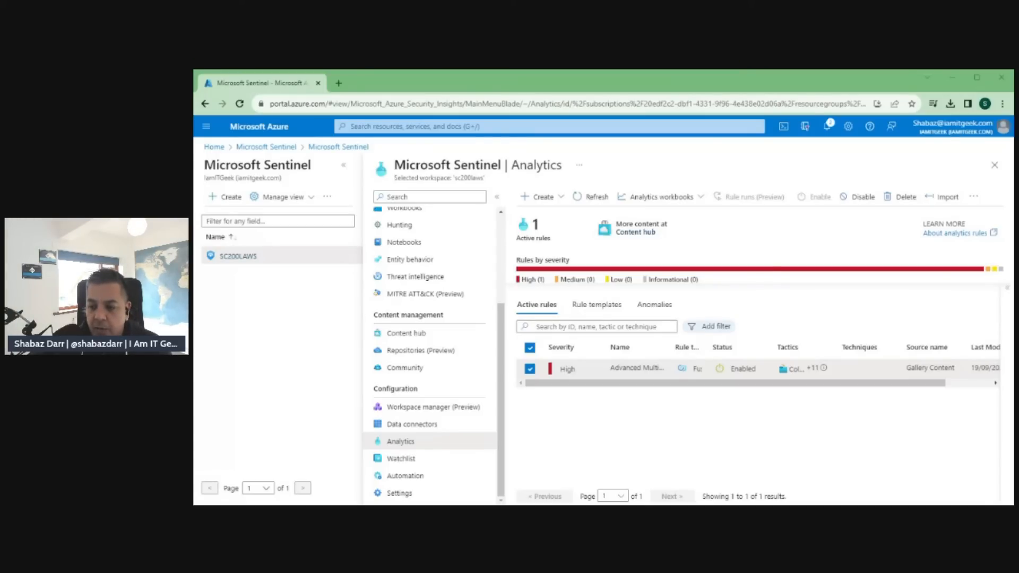
Search the Azure portal for Azure DevOps organizations and open the account's own organizations page.
left_click(542, 126)
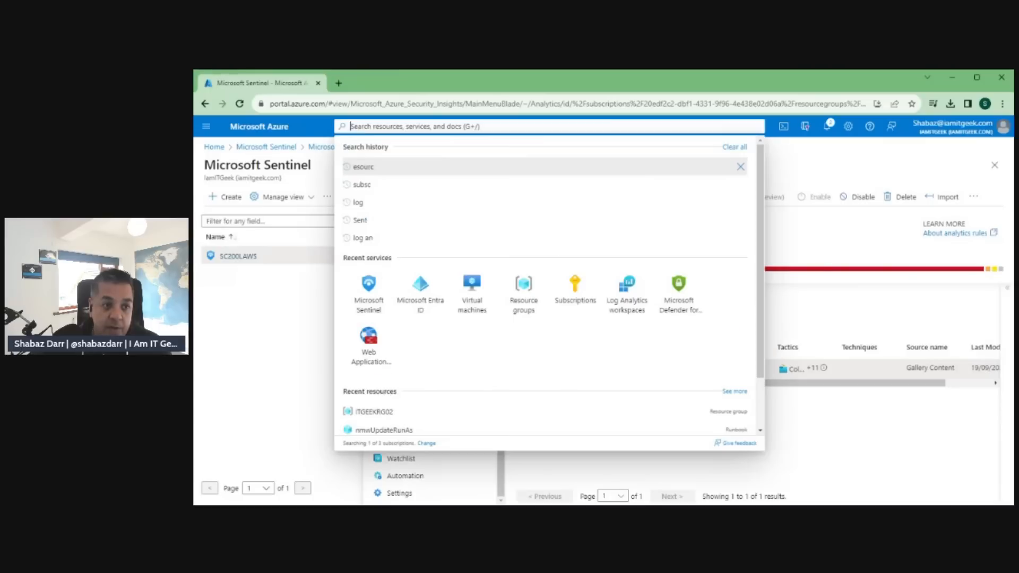
type("azure")
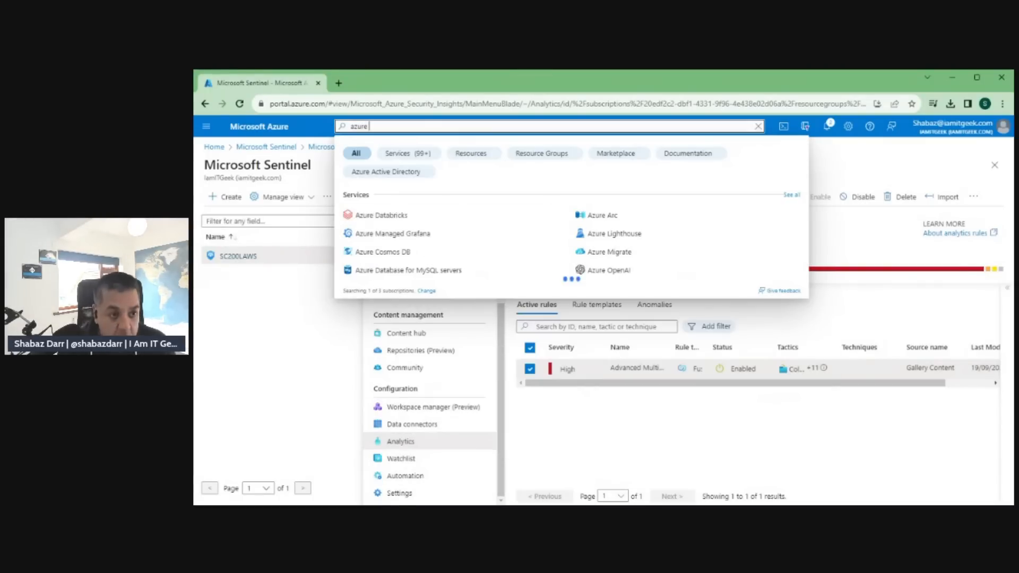
type(" Dev")
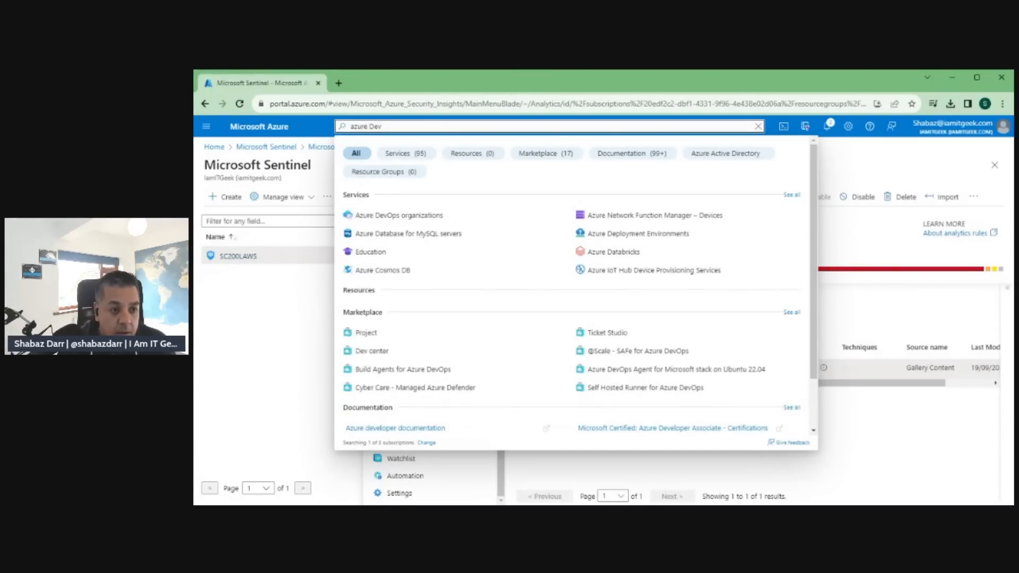
left_click(399, 216)
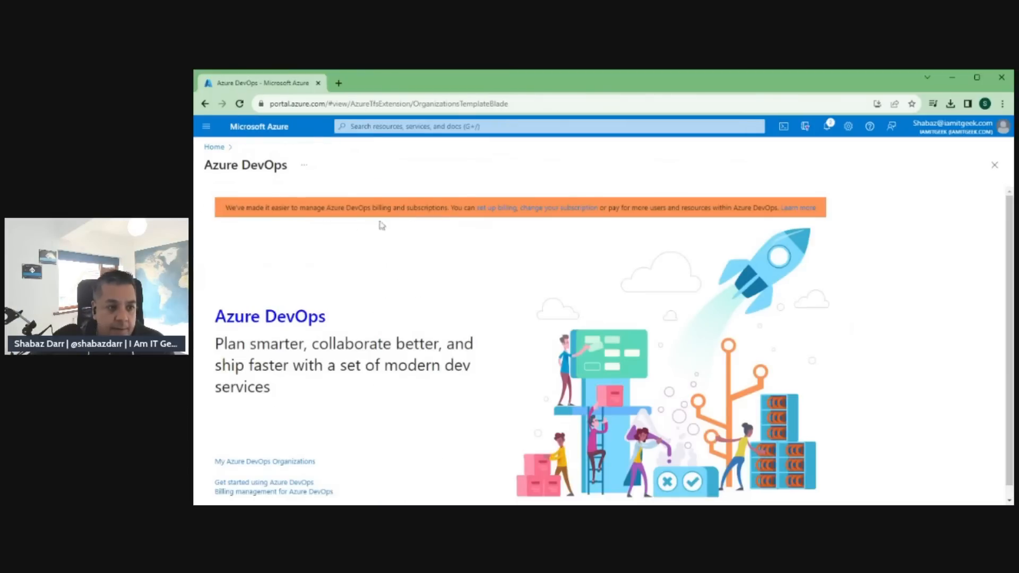
scroll(402, 318, "down", 1)
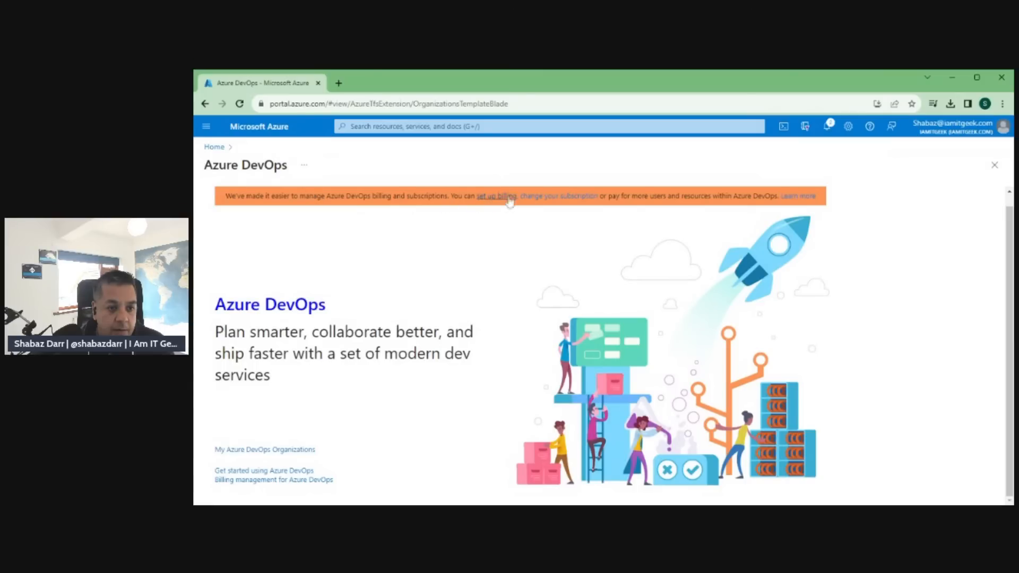
left_click(279, 450)
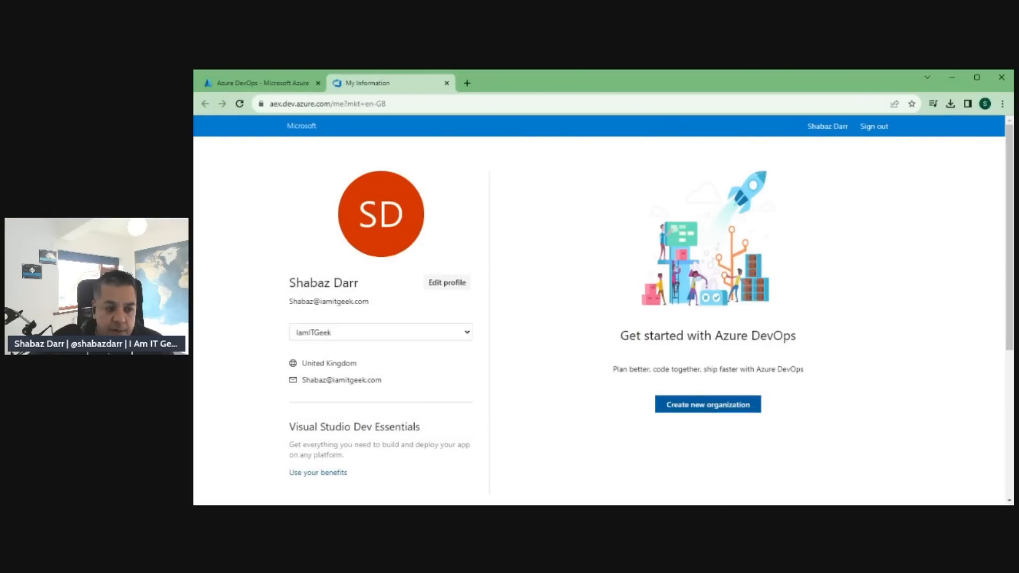
Create a new Azure DevOps organization with the suggested name and the UK South hosting region, entering the CAPTCHA characters.
left_click(708, 406)
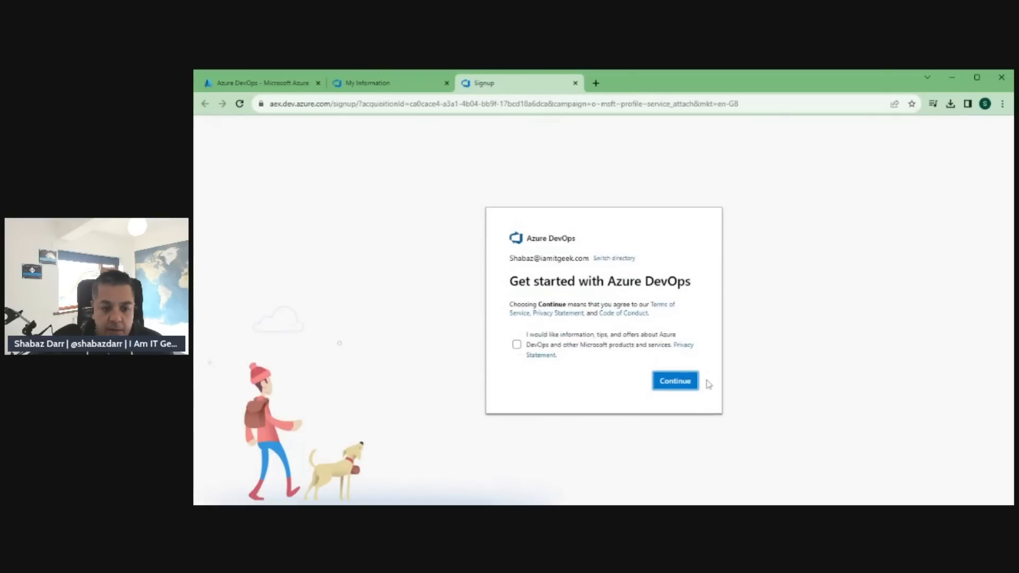
left_click(693, 382)
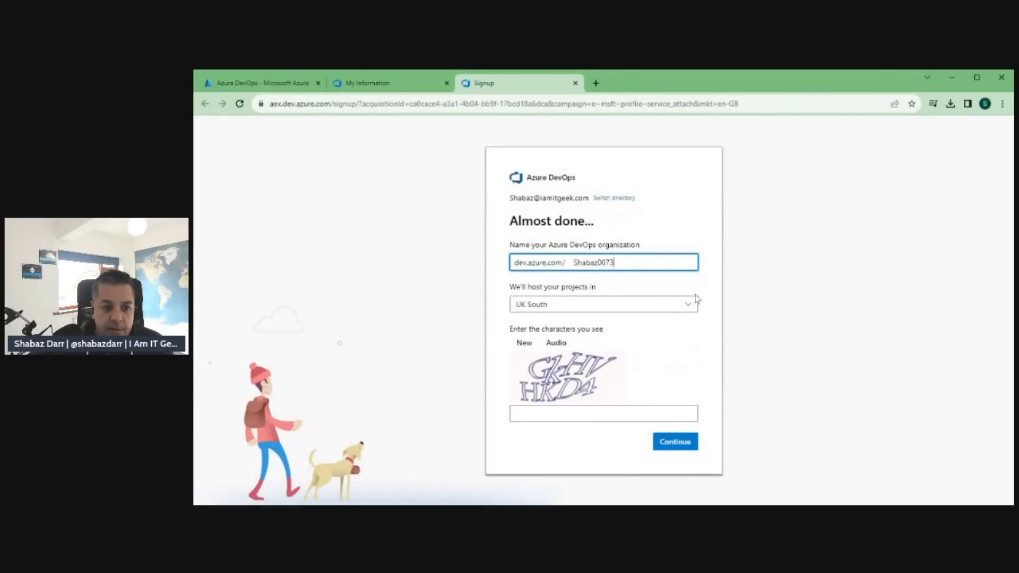
left_click(627, 414)
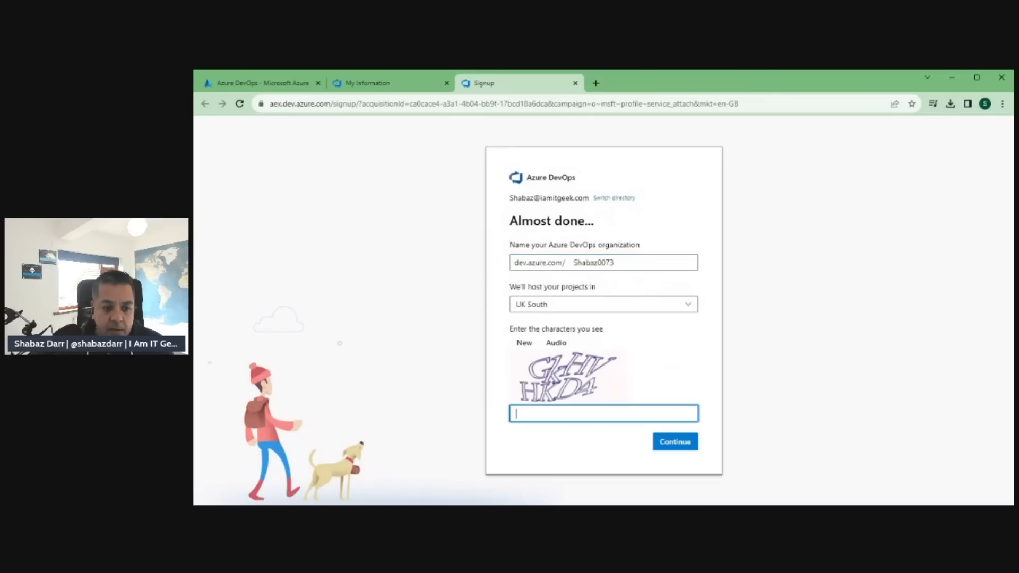
type("GKHVHKD4")
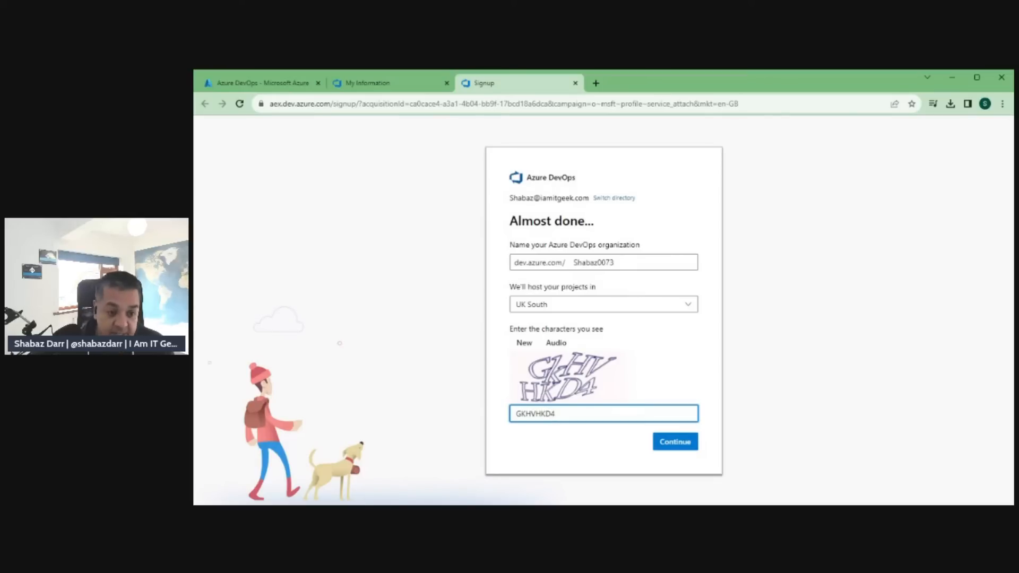
left_click(670, 445)
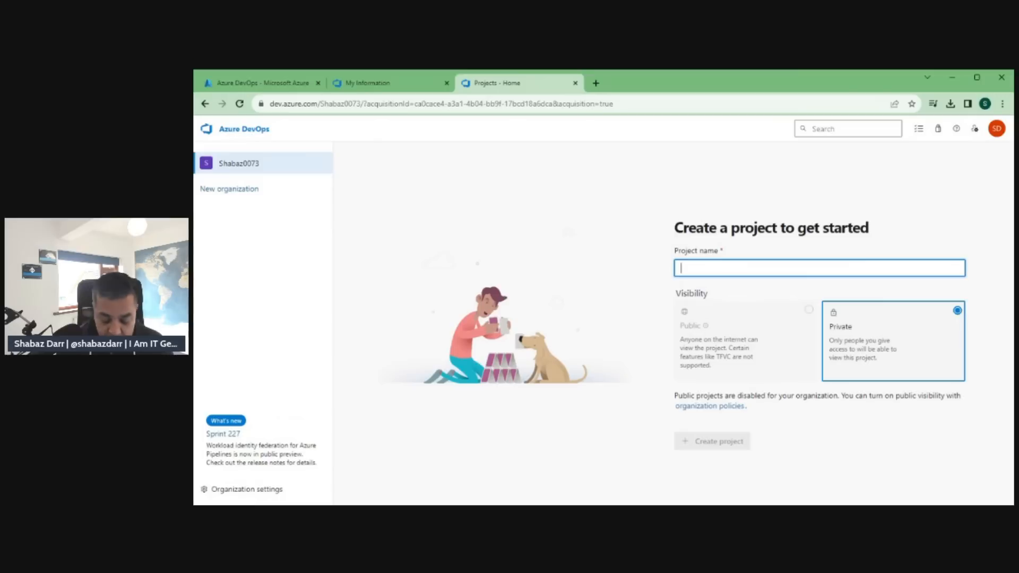
Create a private project named SC200 Content in the new organization.
type("SC200")
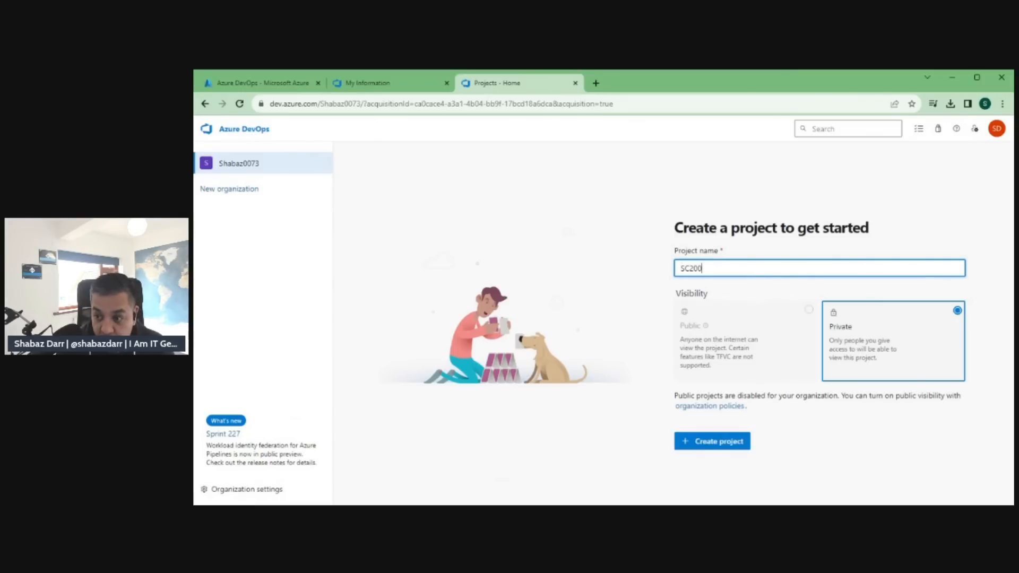
type(" Content")
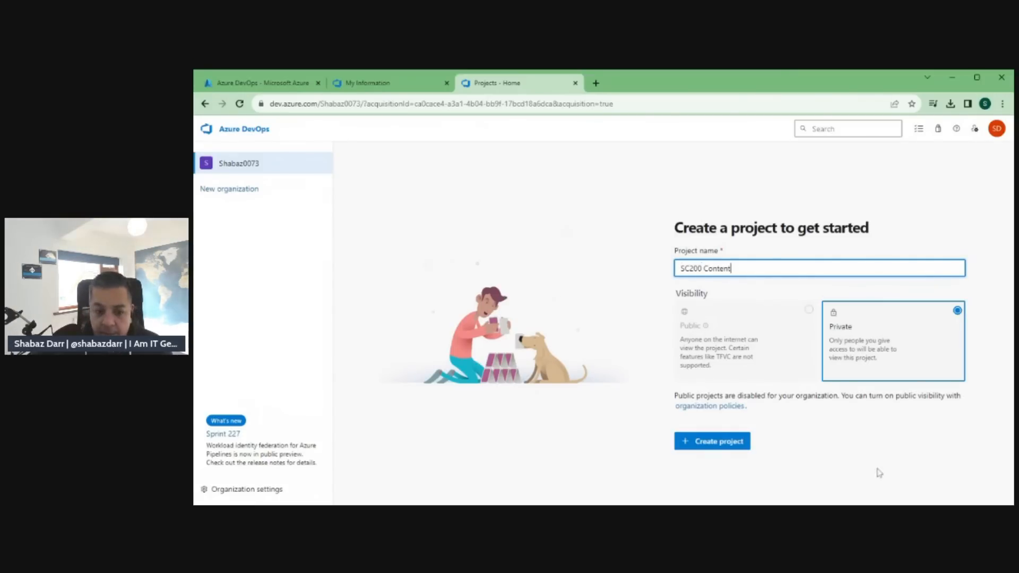
left_click(727, 445)
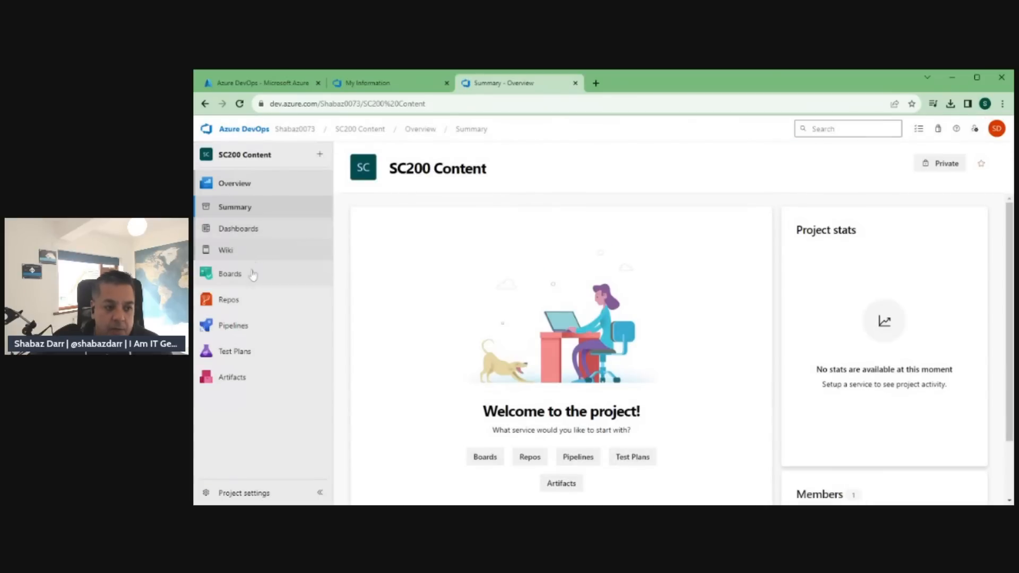
Initialize the SC200 Content repository's main branch with a README and look over its contents.
left_click(229, 299)
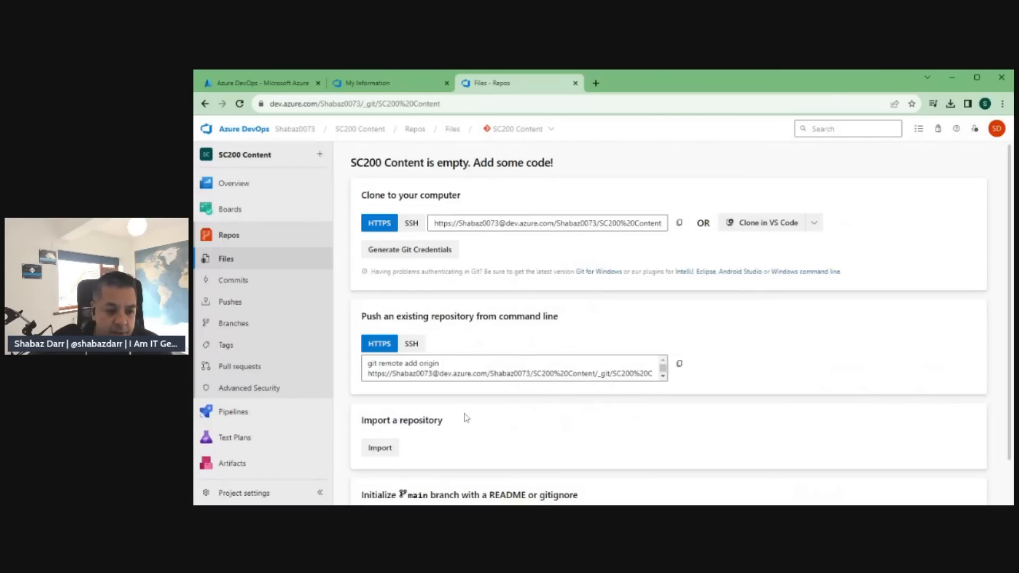
scroll(465, 417, "down", 1)
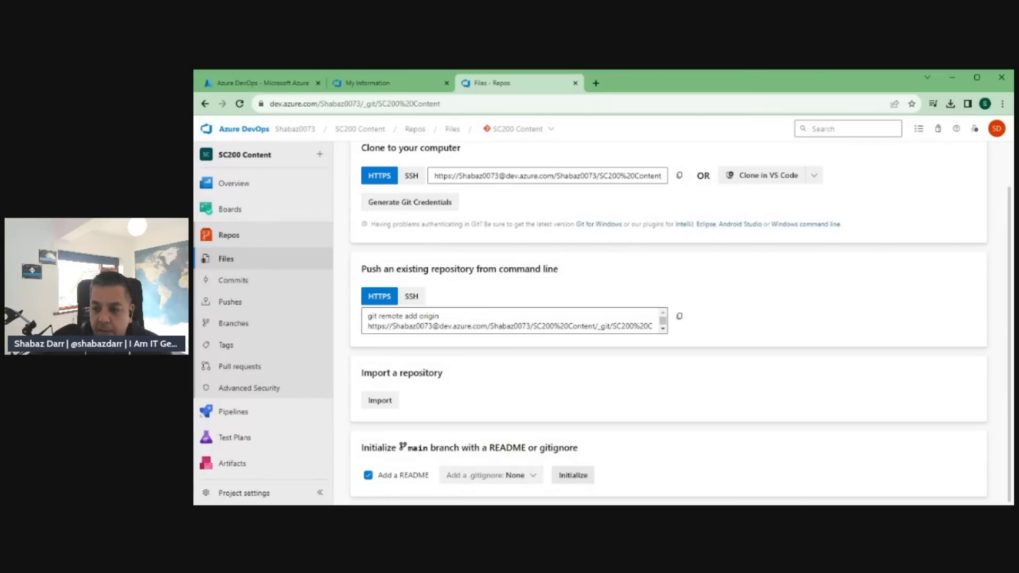
left_click(588, 476)
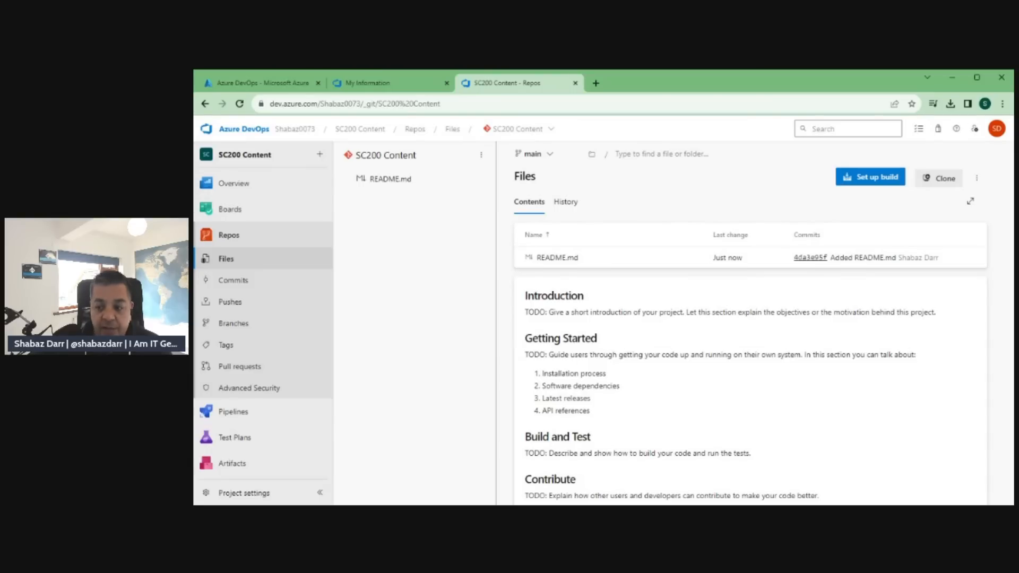
scroll(754, 331, "down", 2)
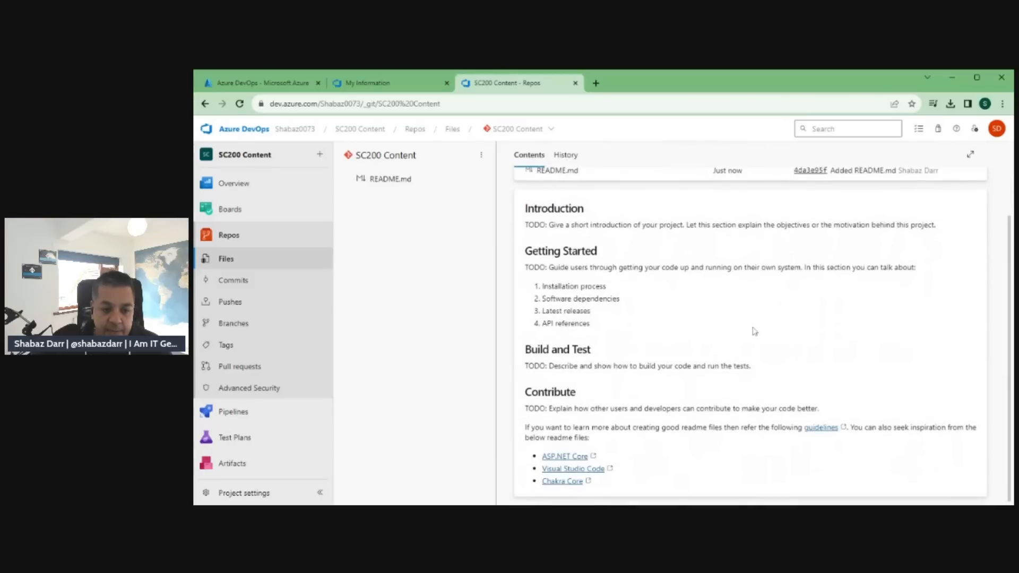
scroll(754, 331, "up", 2)
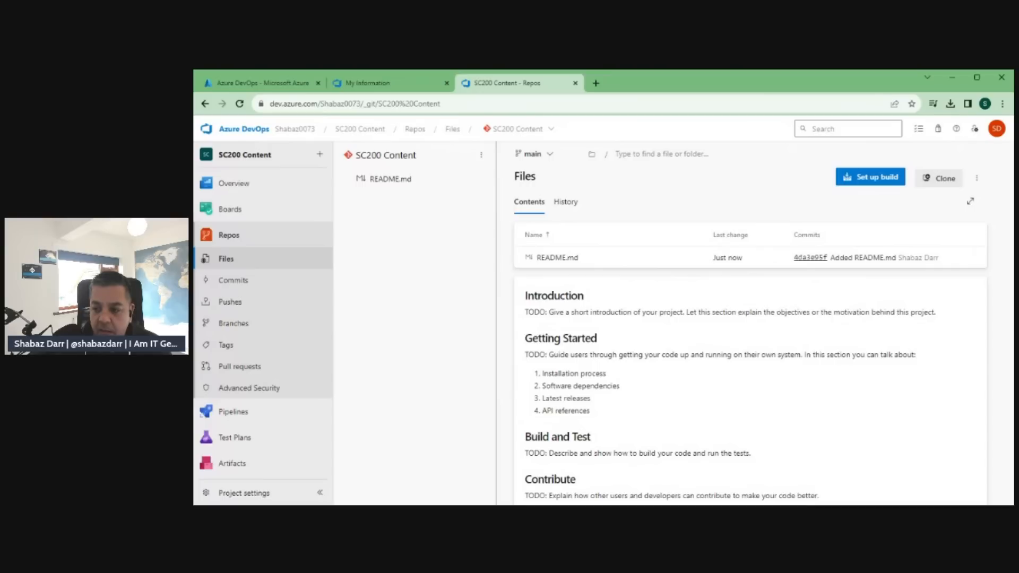
Upload Azure_Sentinel_analytic_rule.json to the repository and commit it to the main branch with the default comment.
left_click(977, 180)
mouse_move(905, 227)
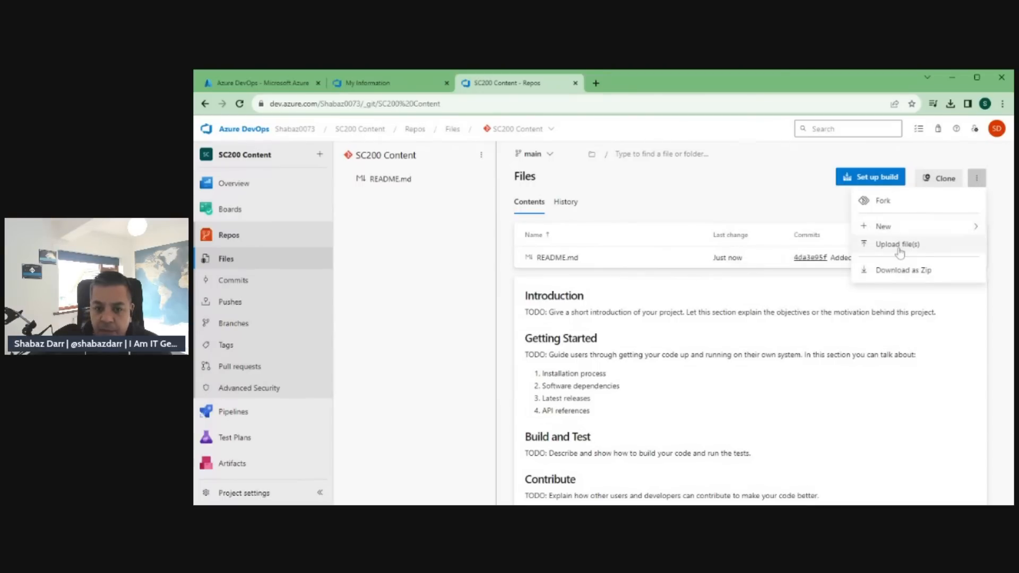
left_click(899, 245)
left_click(965, 180)
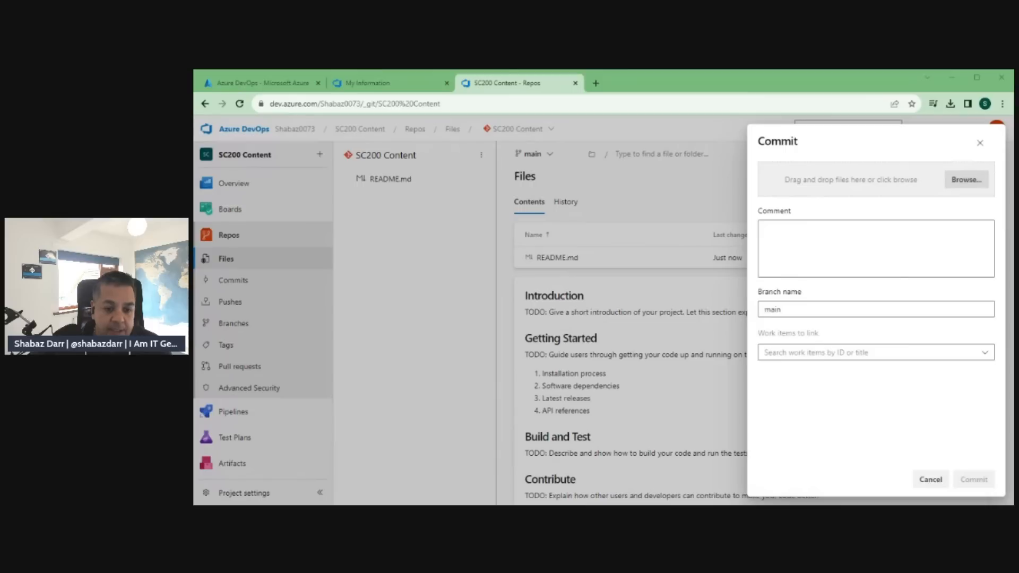
key("Return")
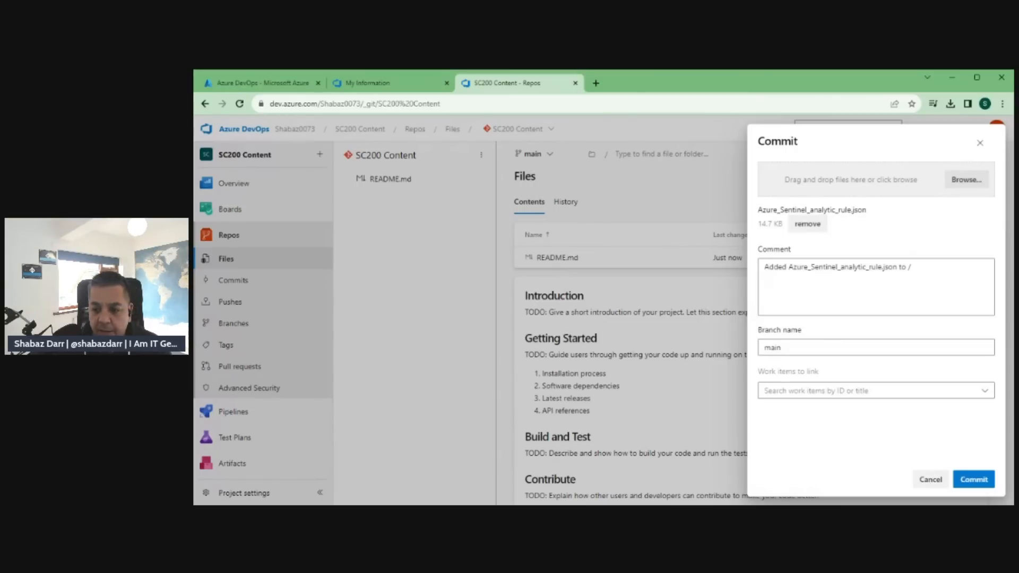
left_click(974, 479)
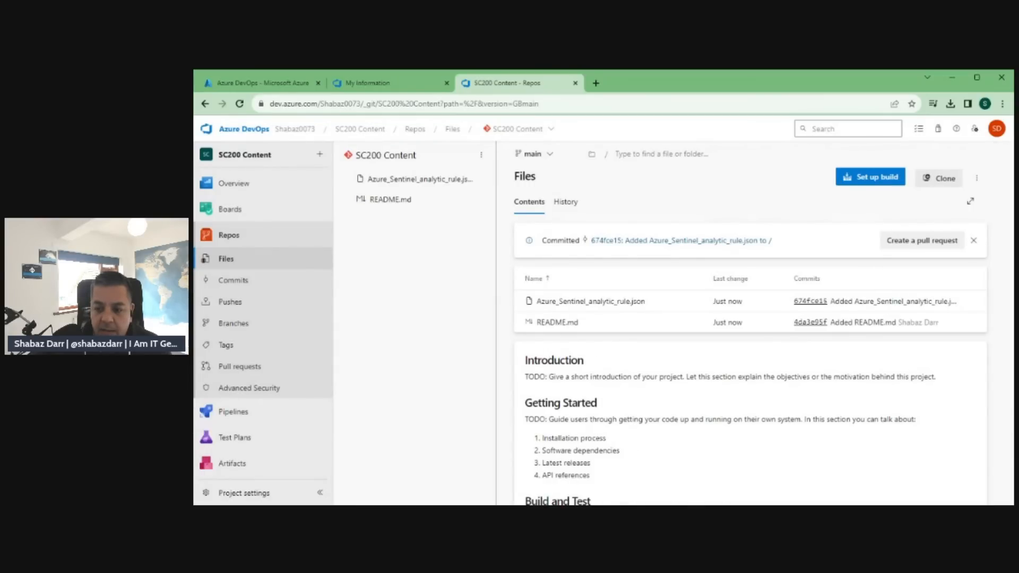
Turn on third-party application access via OAuth in the organization's security policies and return to the Azure portal.
mouse_move(291, 202)
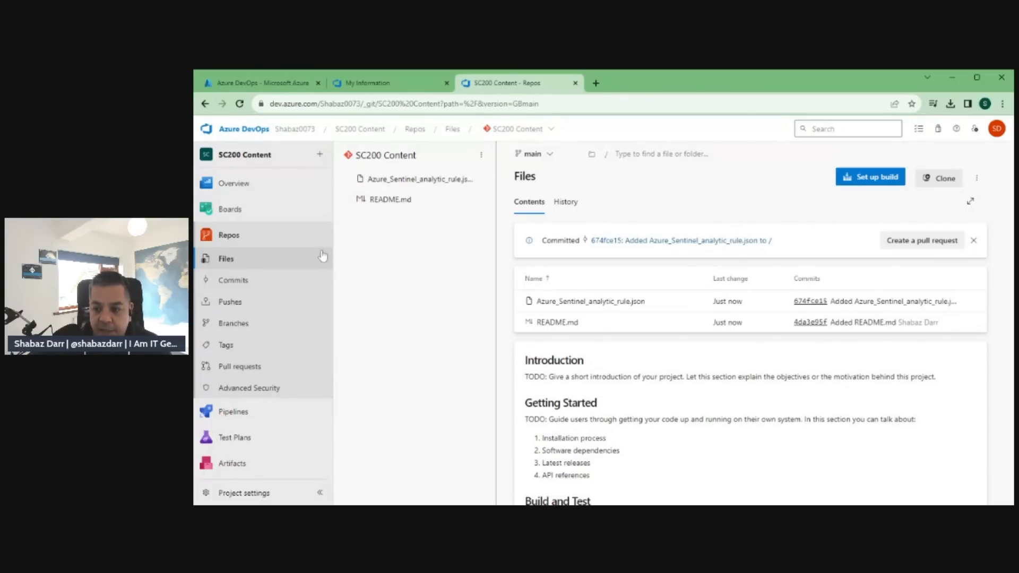
left_click(244, 130)
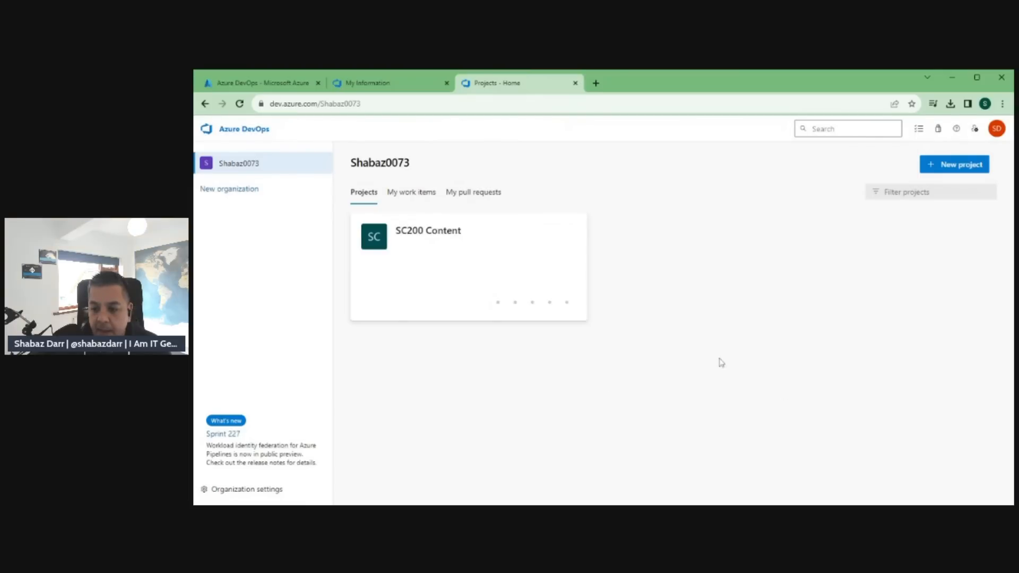
left_click(255, 492)
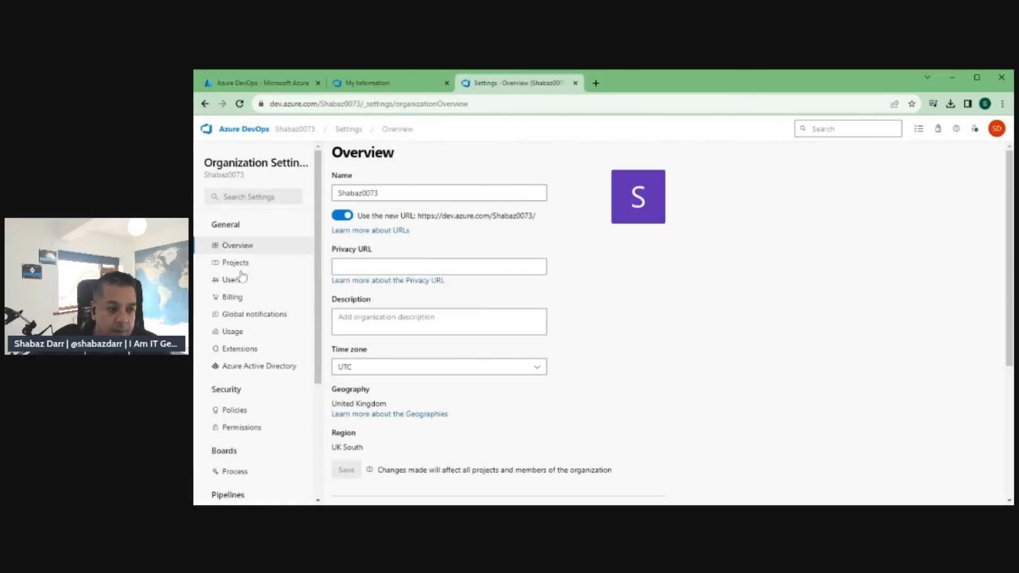
left_click(241, 408)
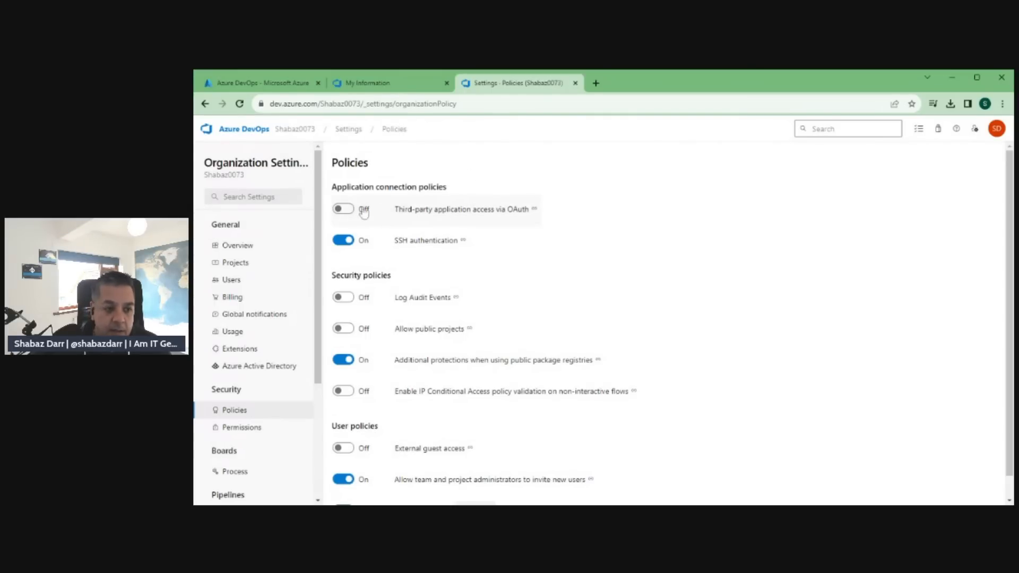
left_click(345, 210)
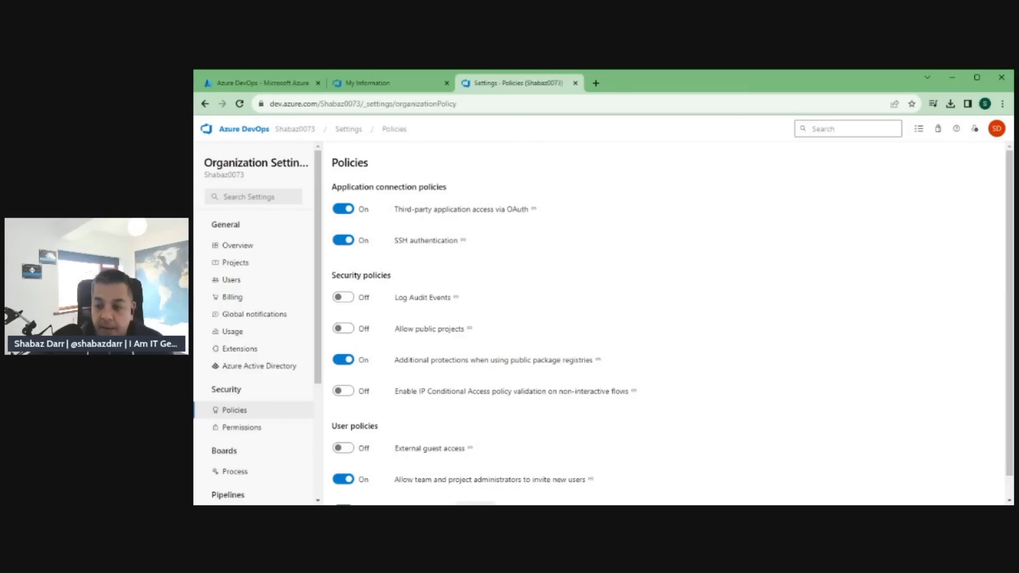
left_click(265, 83)
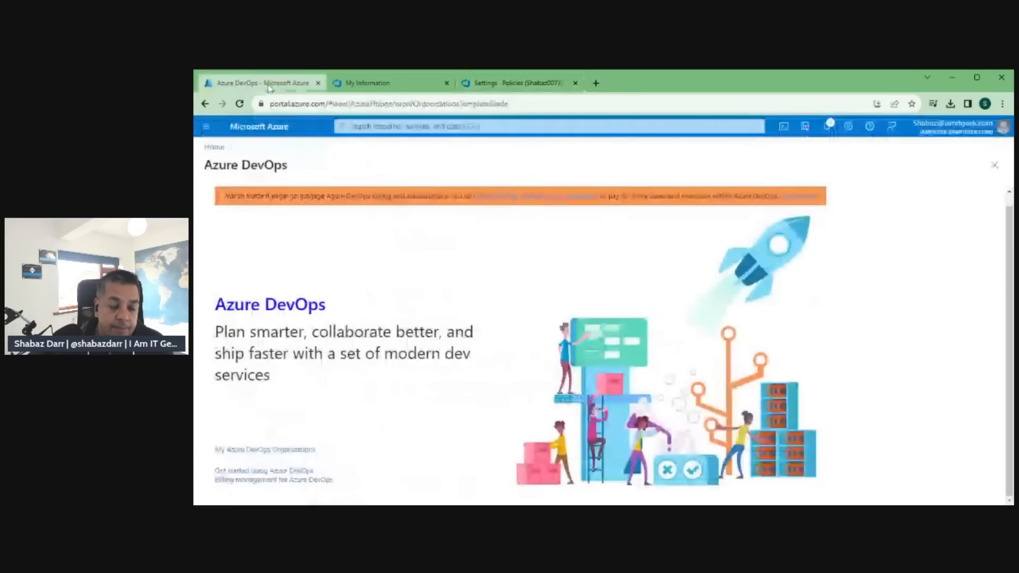
Open the Repositories page of the SC200LAWS workspace in Microsoft Sentinel and start adding a new deployment connection.
left_click(218, 148)
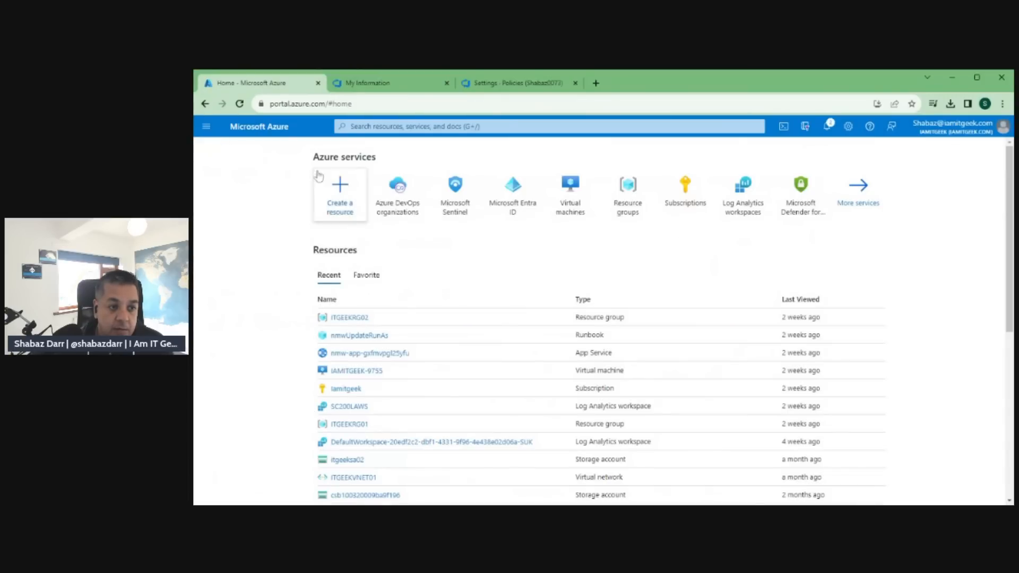
left_click(463, 203)
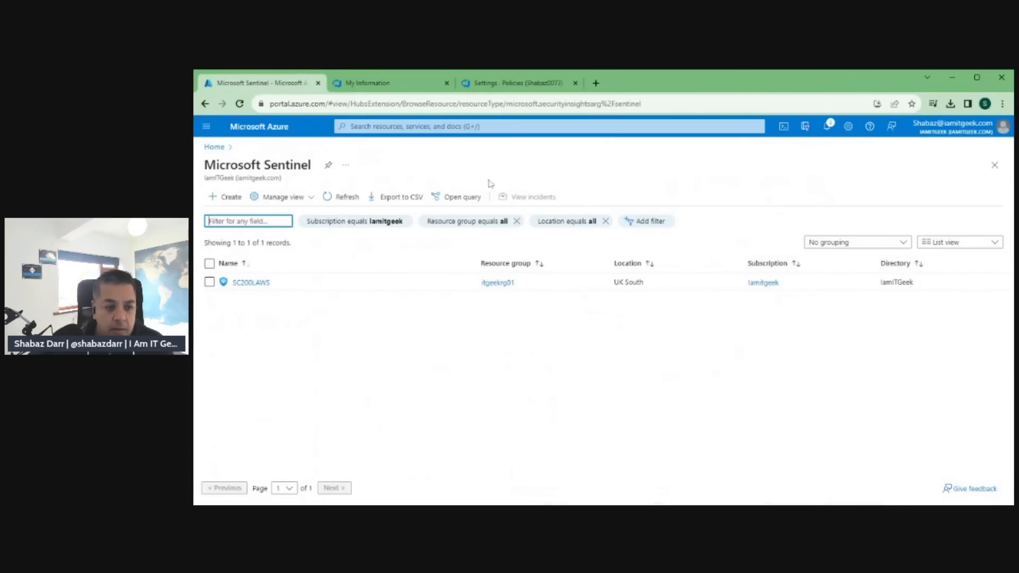
left_click(251, 283)
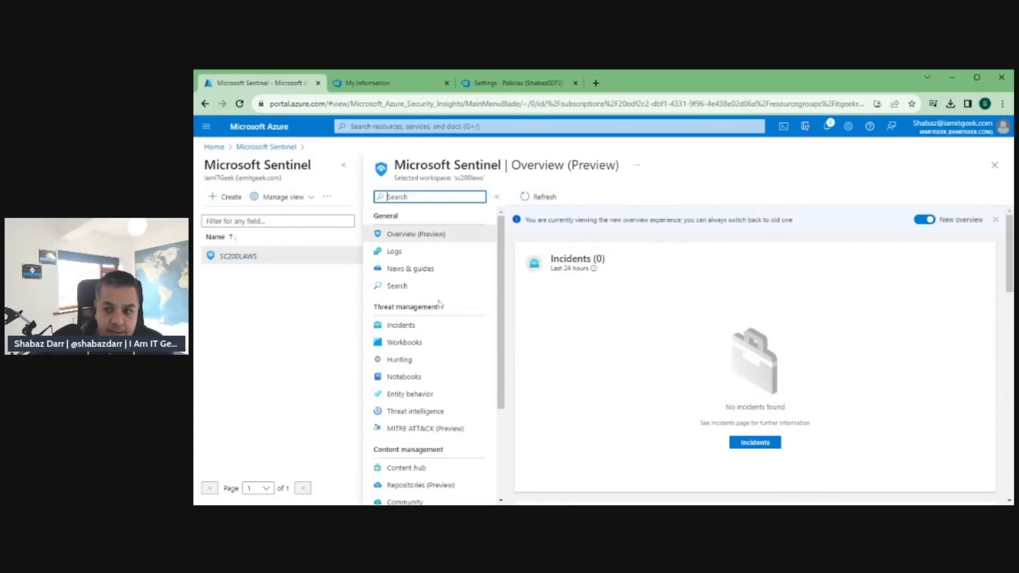
scroll(439, 304, "down", 2)
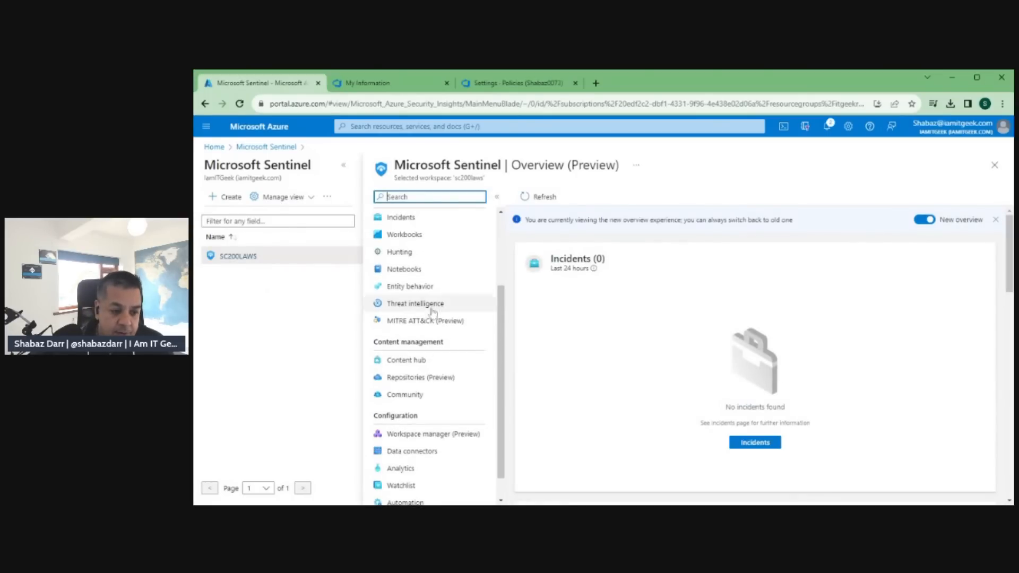
left_click(406, 378)
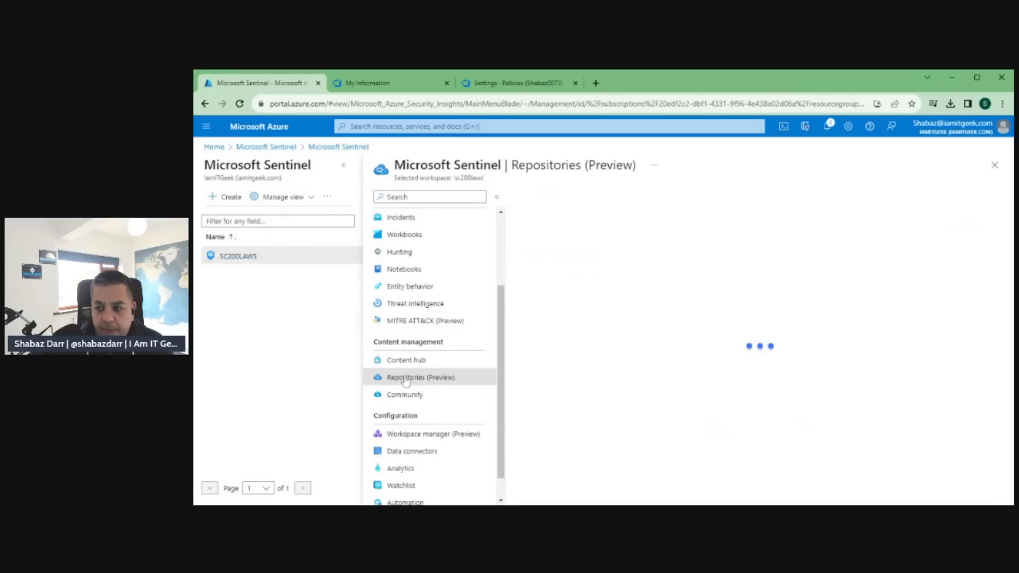
left_click(579, 197)
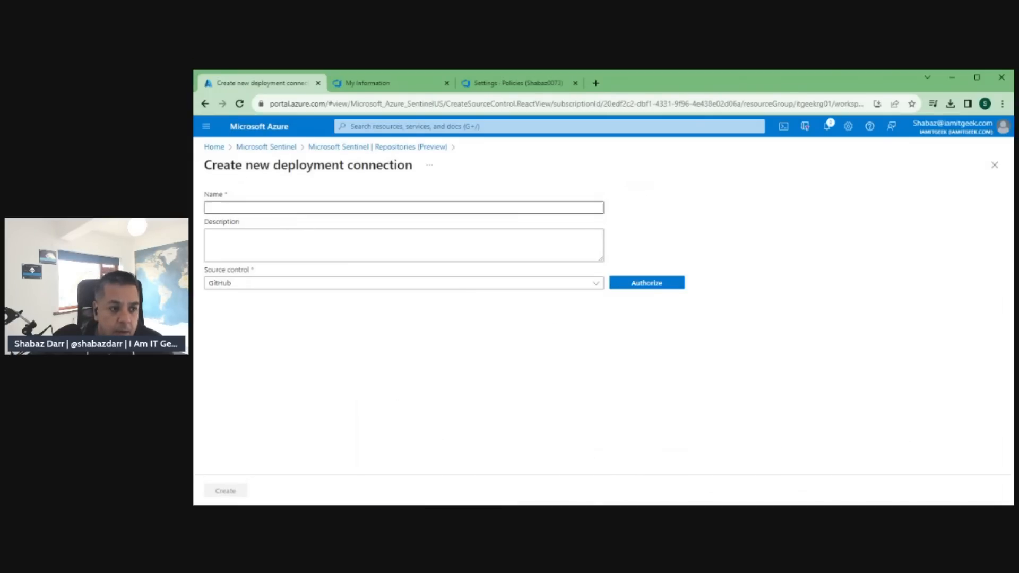
Name the deployment connection SC200 Content, set its source control to AzureDevOps, and authorize access.
left_click(404, 208)
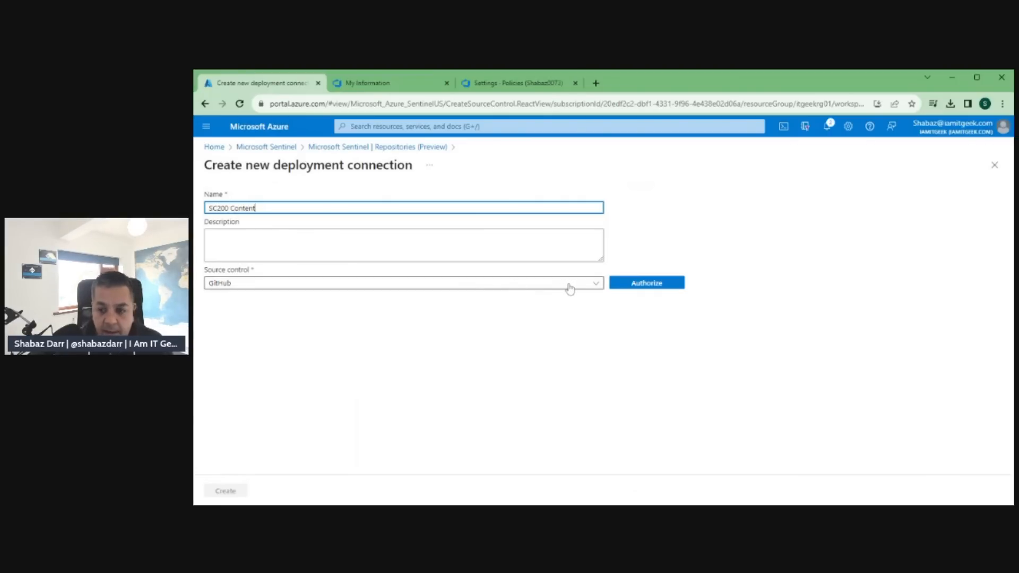
left_click(592, 285)
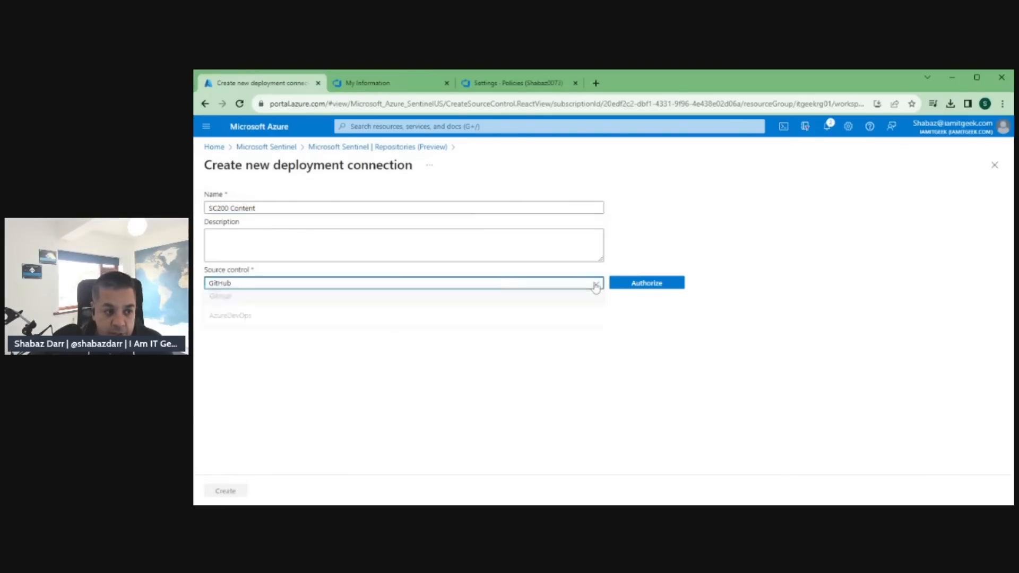
left_click(240, 320)
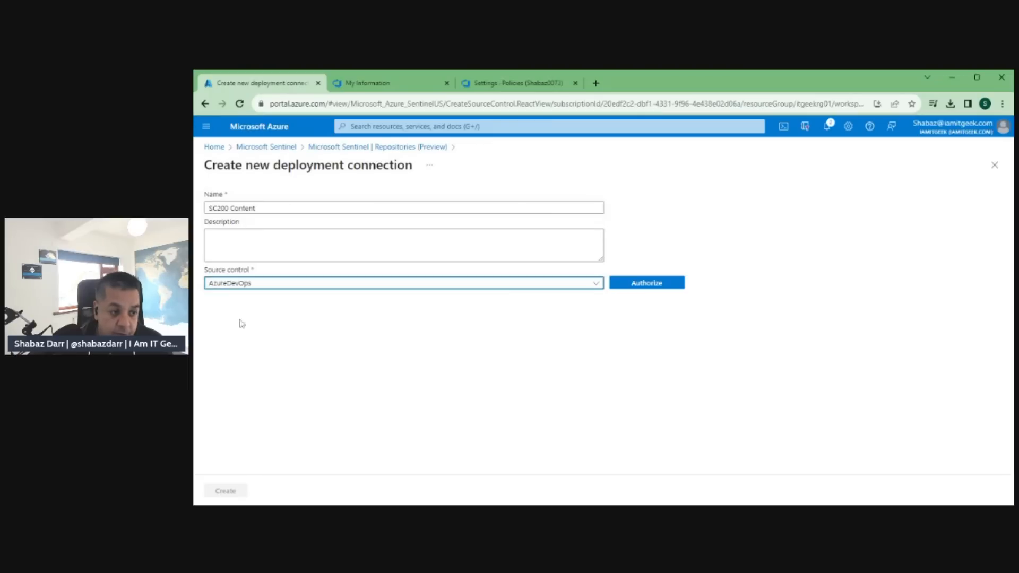
left_click(672, 286)
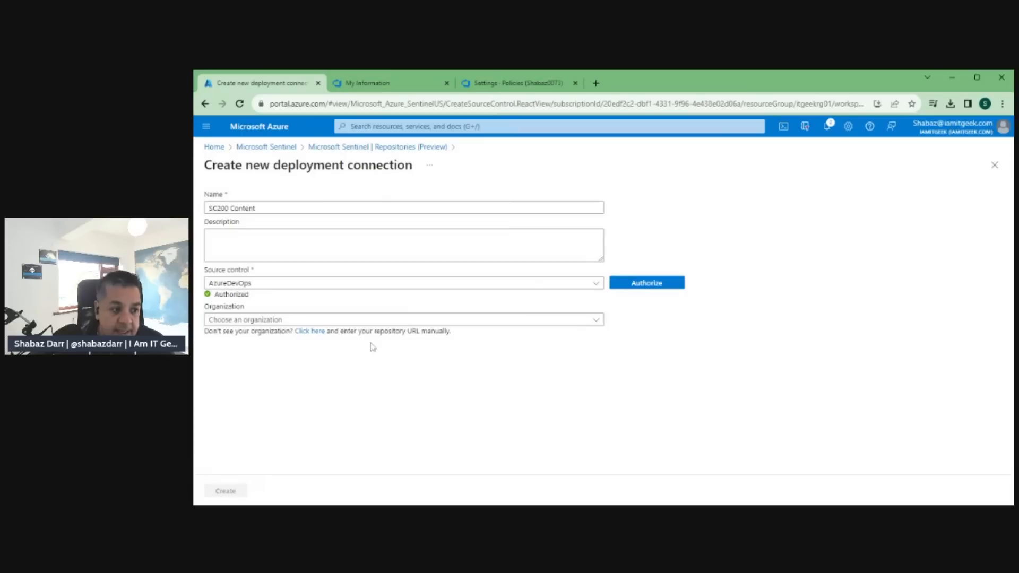
Point the connection to the personal Azure DevOps organization, the SC200 Content project and repository, and the refs/heads/main branch.
left_click(337, 321)
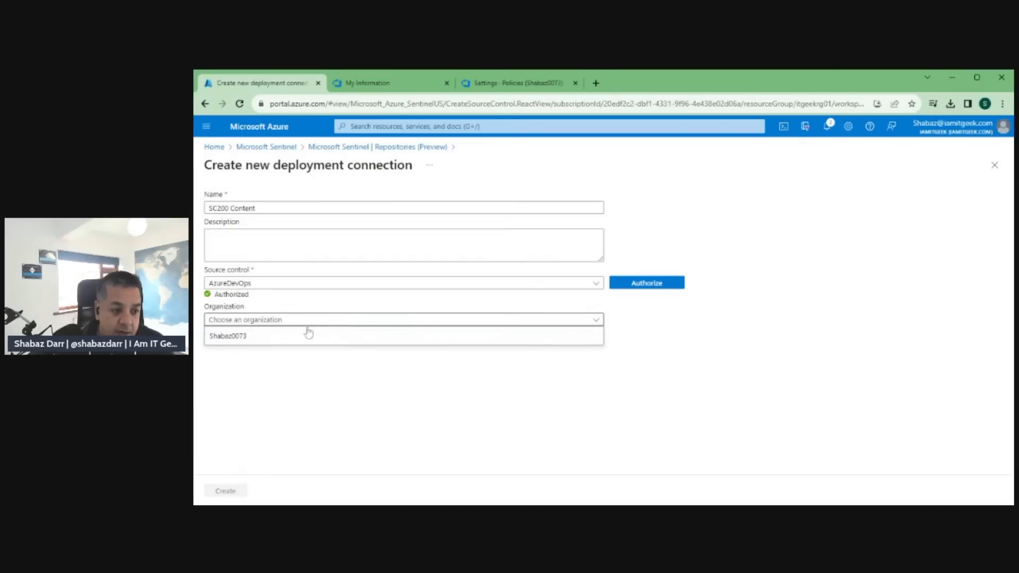
left_click(218, 339)
left_click(353, 358)
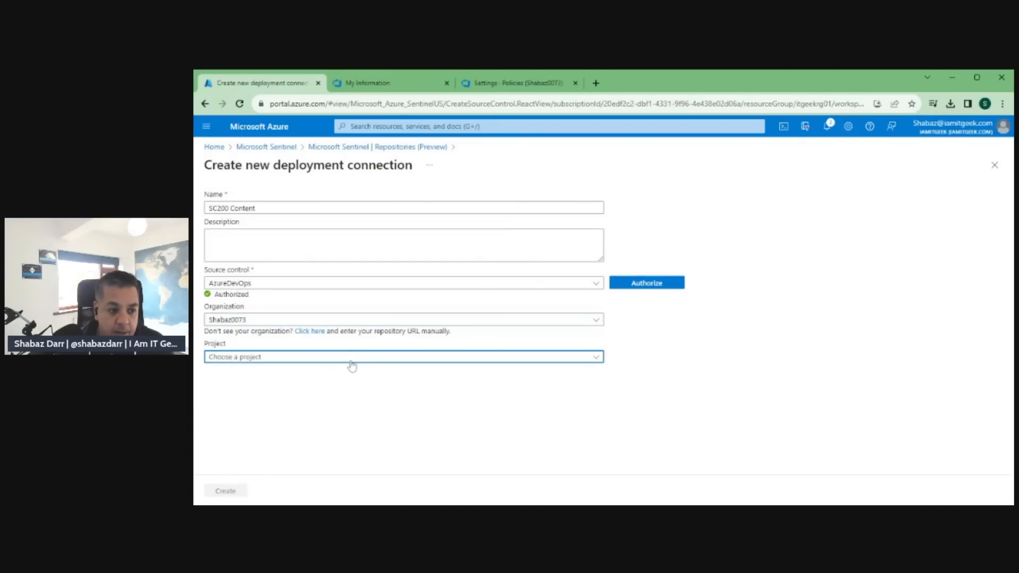
left_click(270, 374)
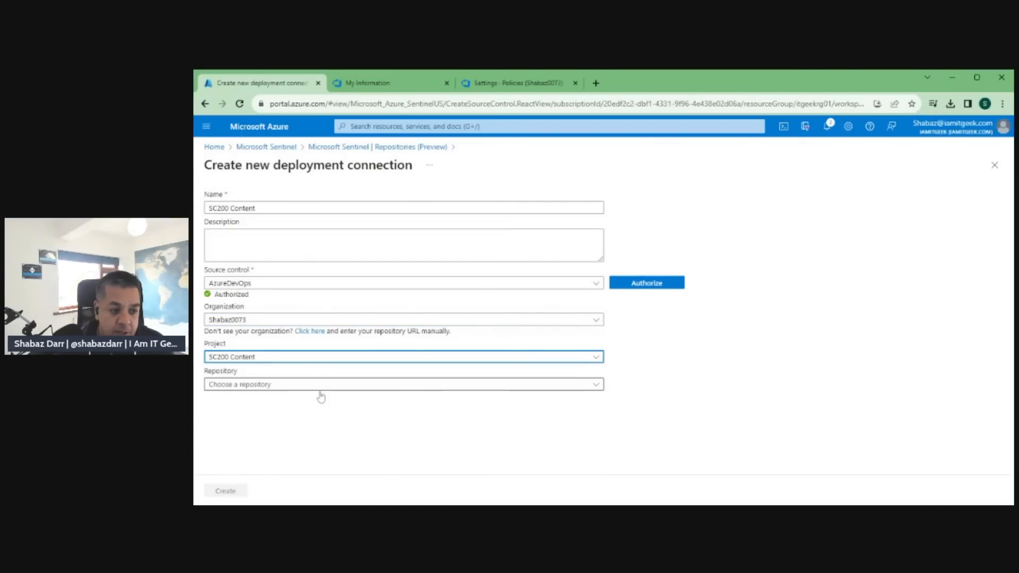
left_click(318, 385)
left_click(272, 402)
left_click(253, 414)
left_click(252, 430)
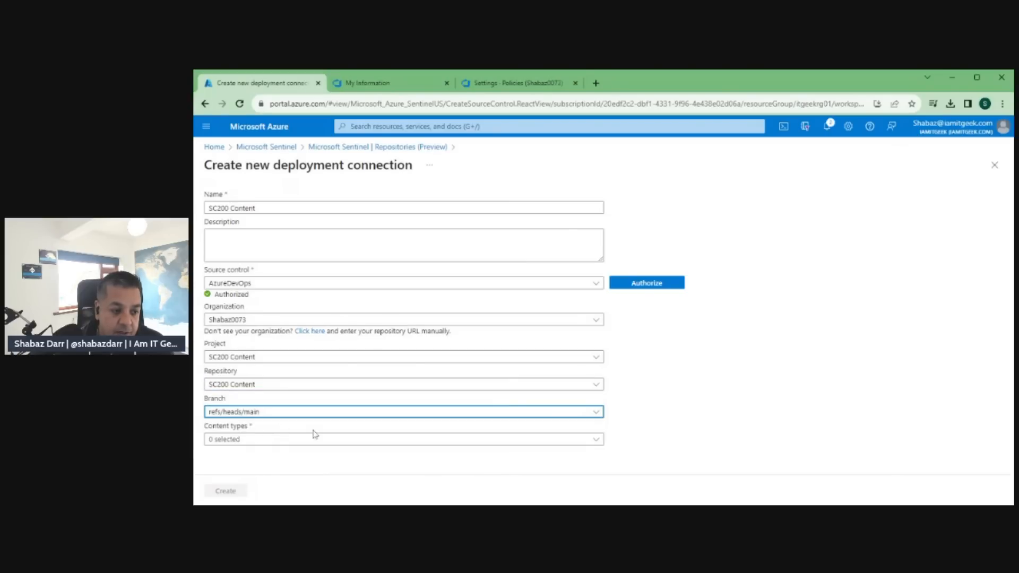
Include analytics rules, automation rules, hunting queries, parsers, playbooks and workbooks as content types and create the connection.
left_click(263, 440)
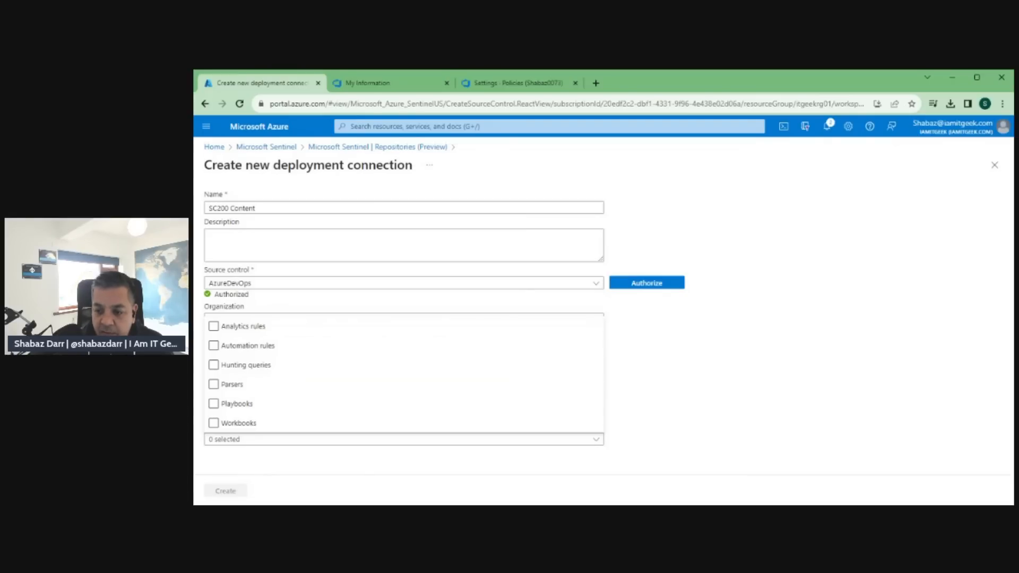
left_click(214, 326)
left_click(214, 347)
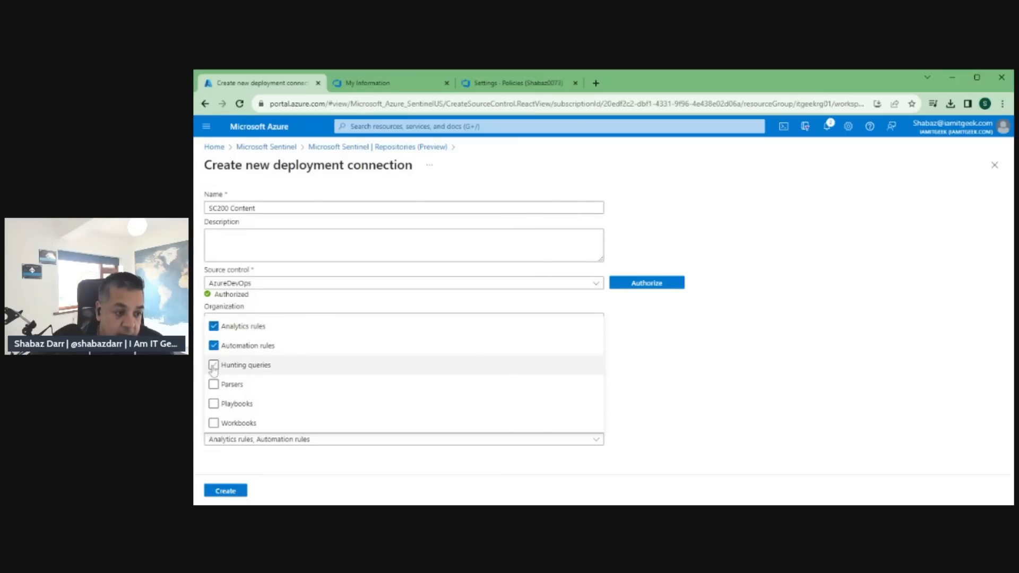
left_click(213, 366)
left_click(214, 386)
left_click(213, 404)
left_click(213, 423)
left_click(682, 404)
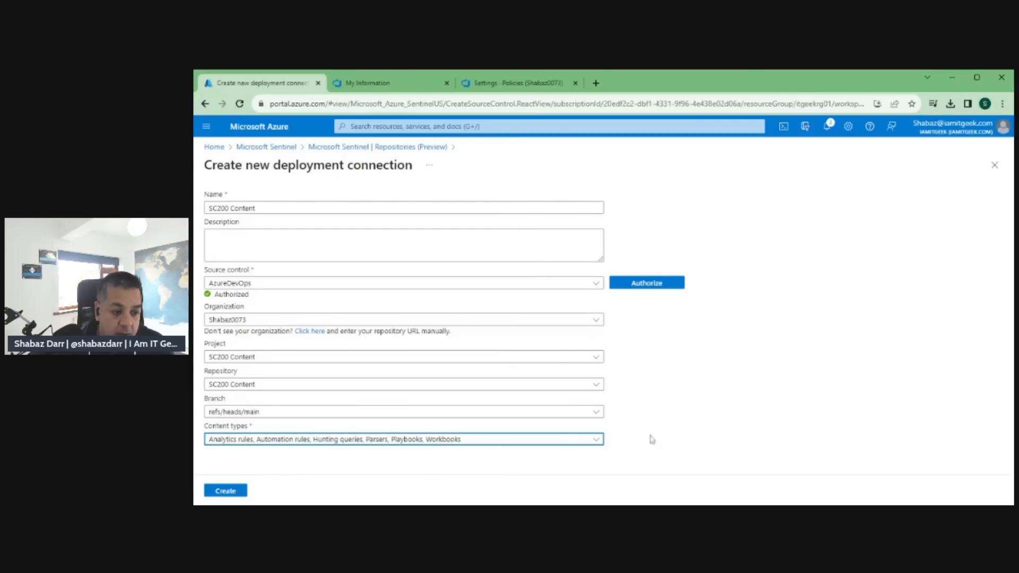
left_click(235, 492)
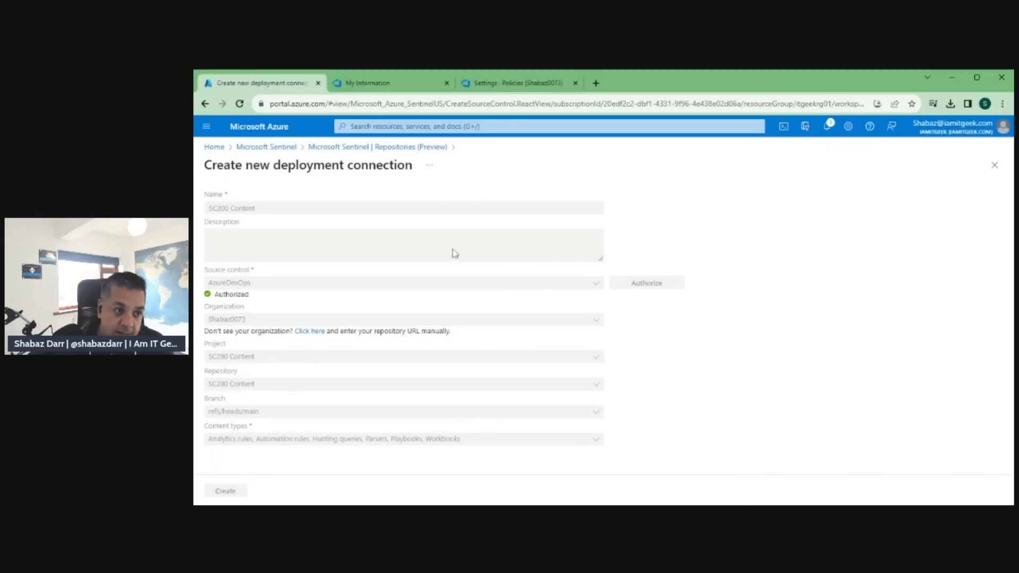
Return to the SC200LAWS workspace's Repositories page and refresh the list of deployment connections.
left_click(268, 147)
left_click(259, 287)
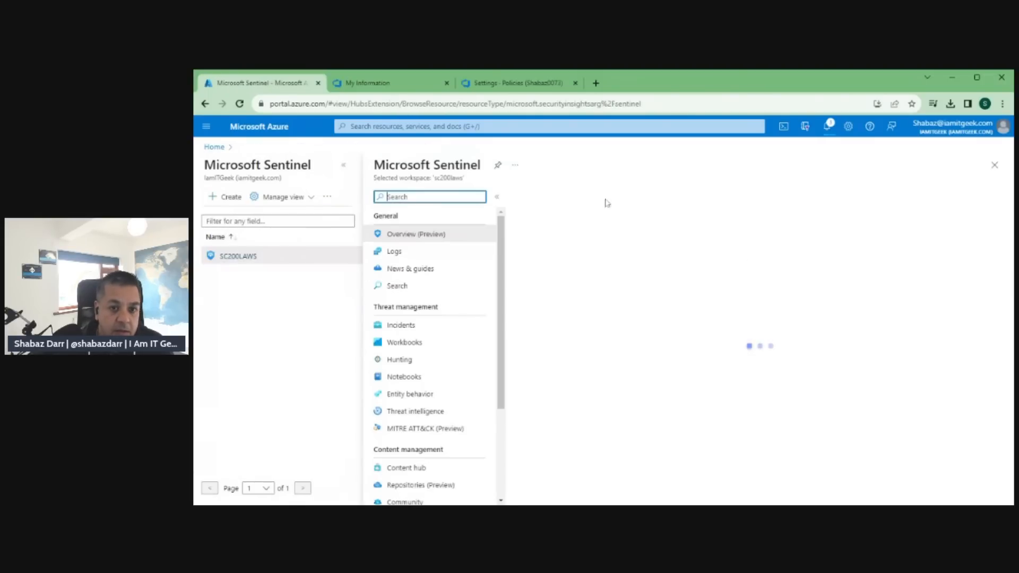
scroll(419, 371, "down", 1)
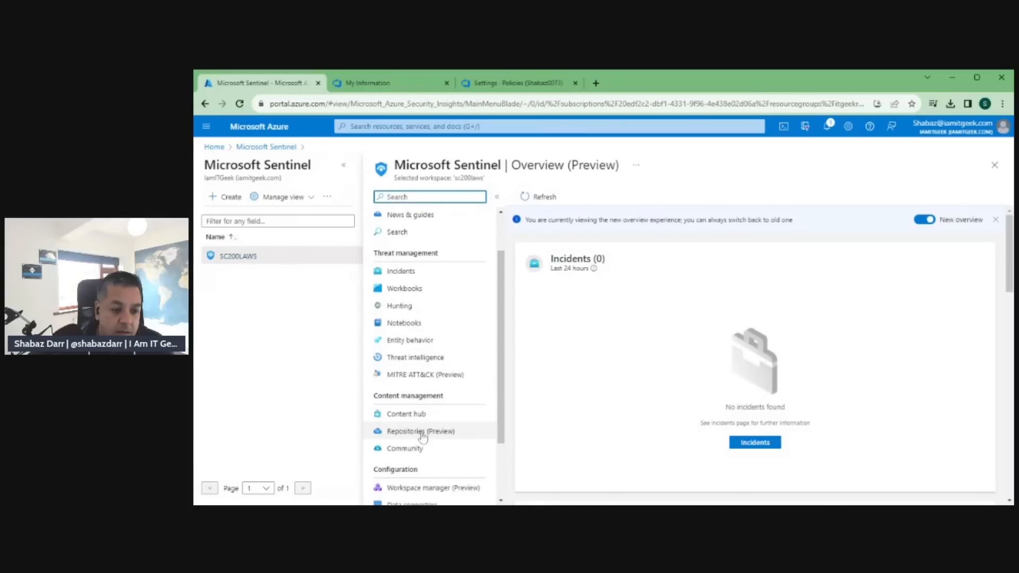
left_click(419, 431)
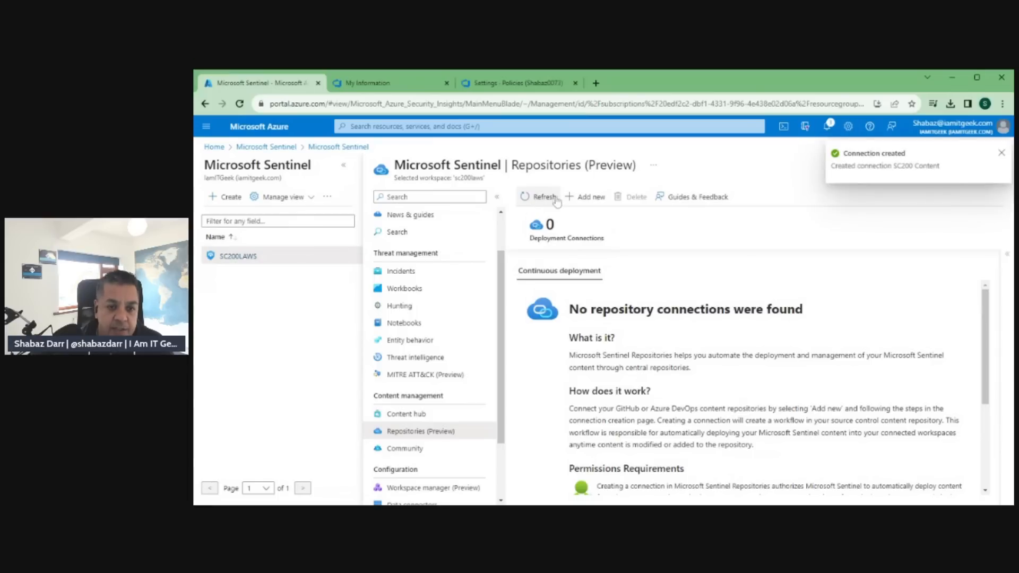
left_click(538, 198)
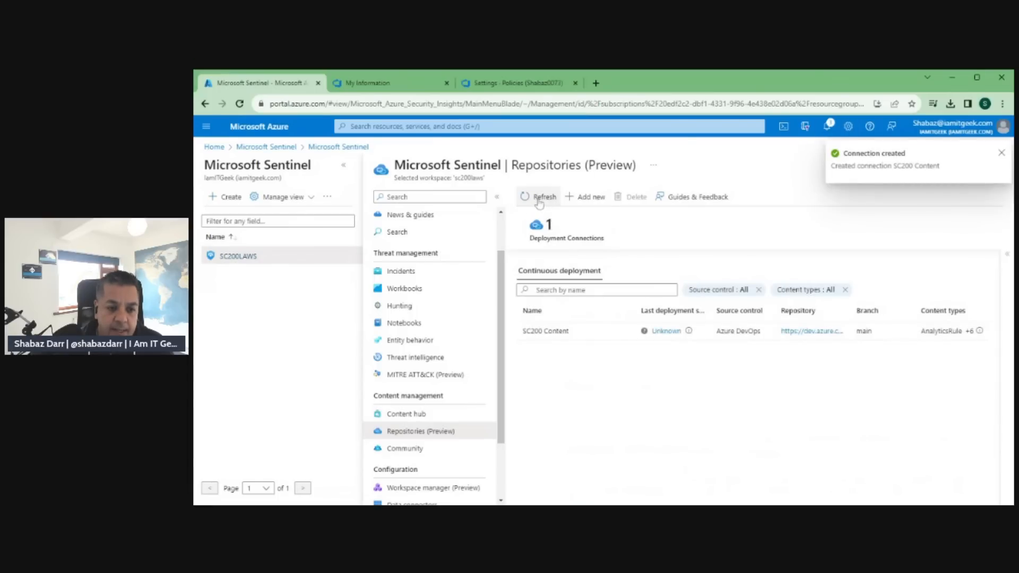